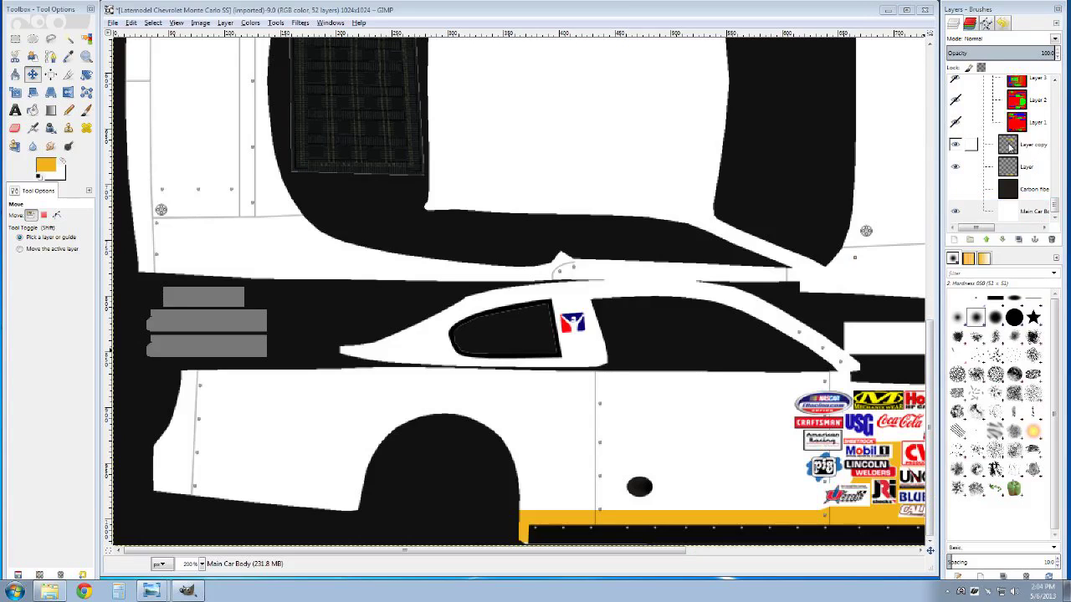
Add a new transparent-fill layer, Layer #1, above Layer copy
click(1010, 144)
right_click(1010, 144)
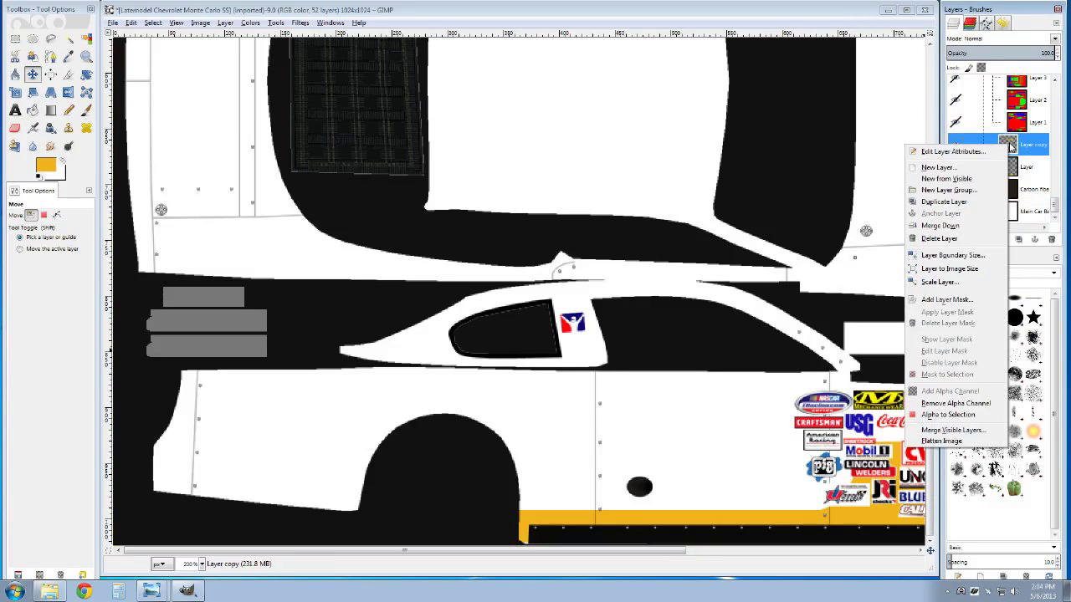
click(937, 169)
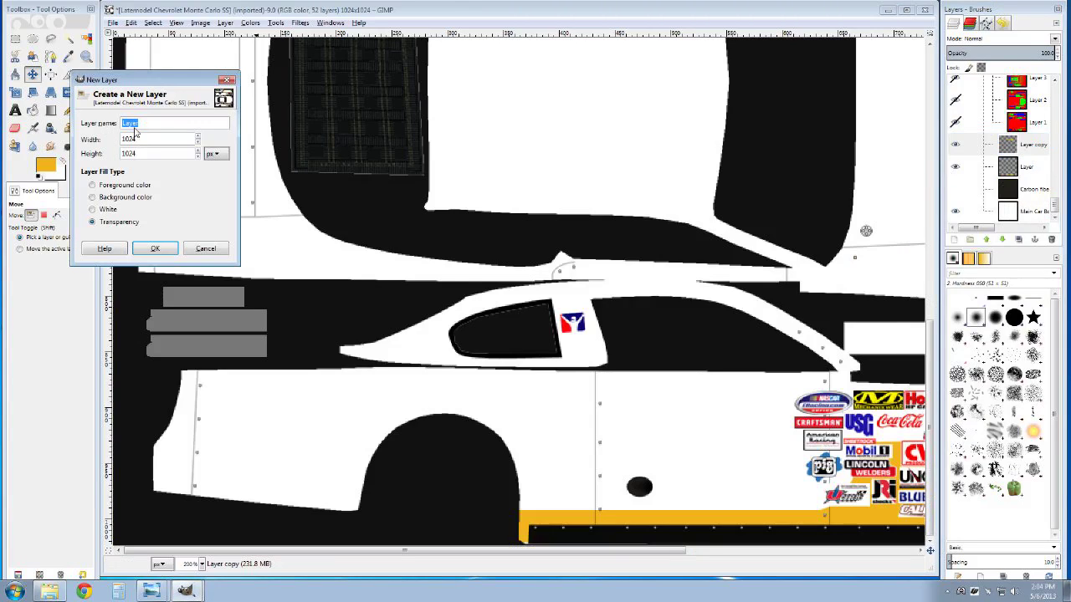
click(154, 249)
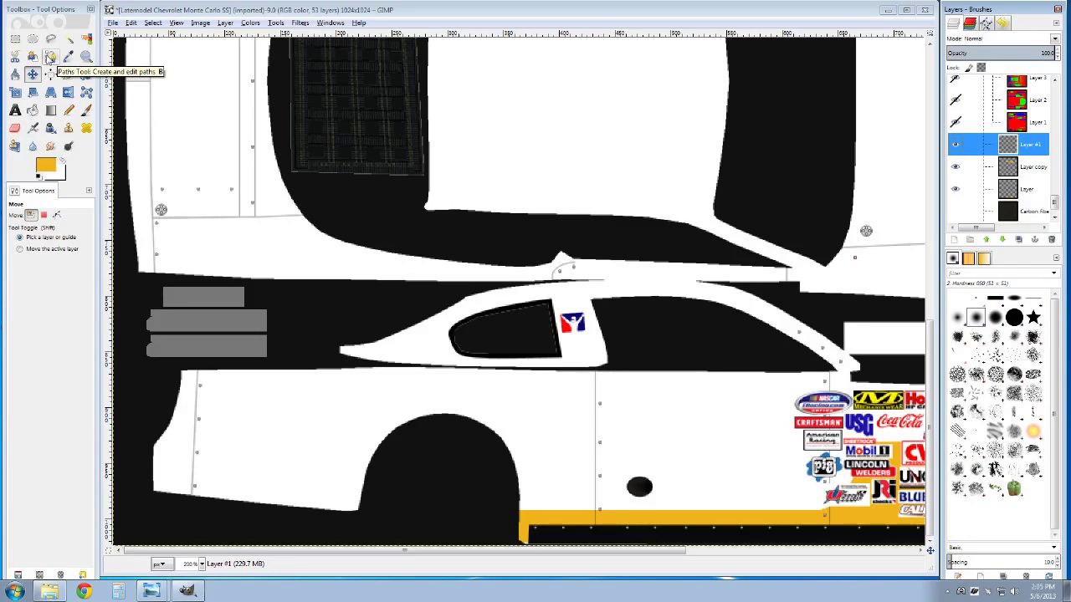
With the Paths tool, place six anchors around the front edge and wheel arch, closing the path
click(50, 56)
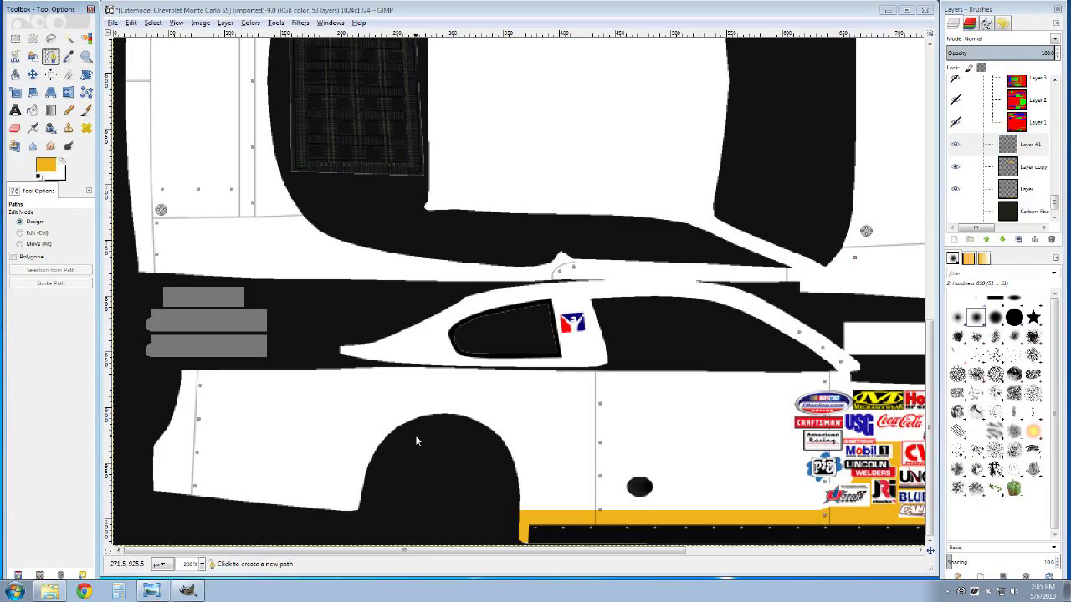
click(576, 462)
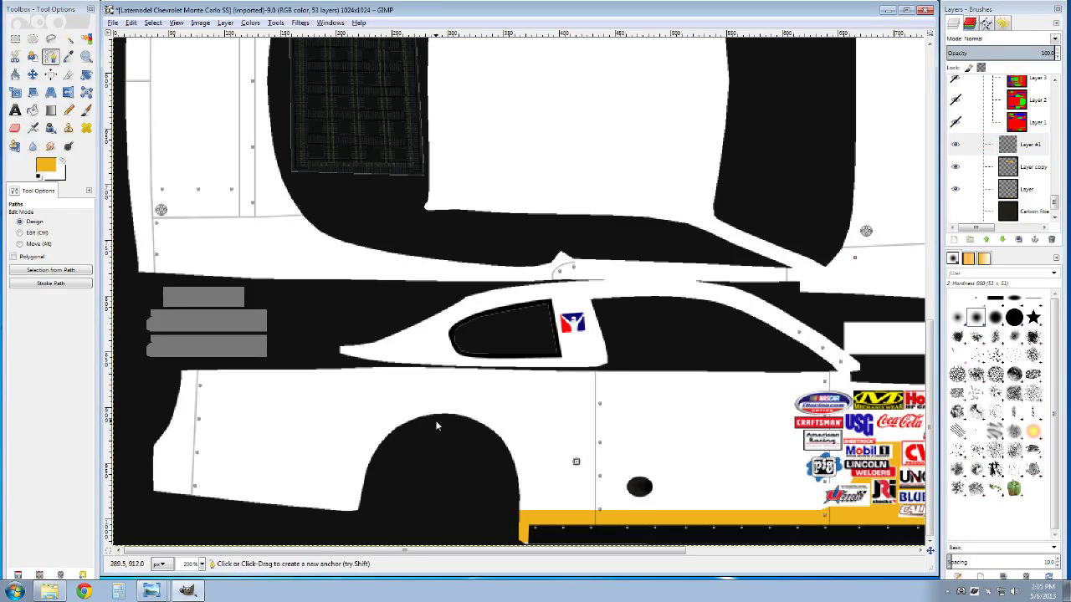
click(329, 361)
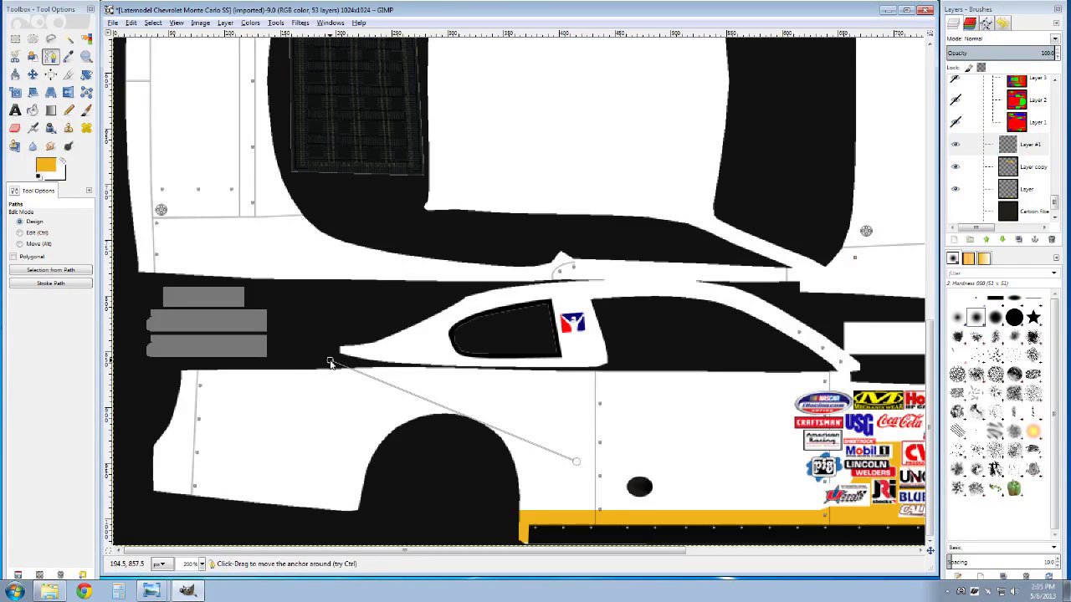
click(161, 361)
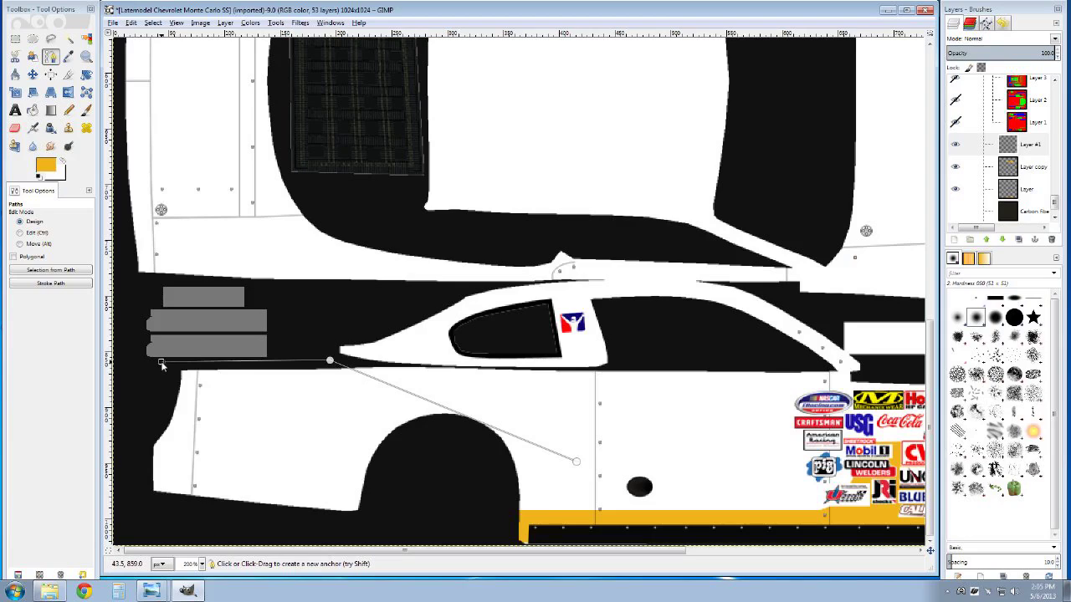
click(150, 424)
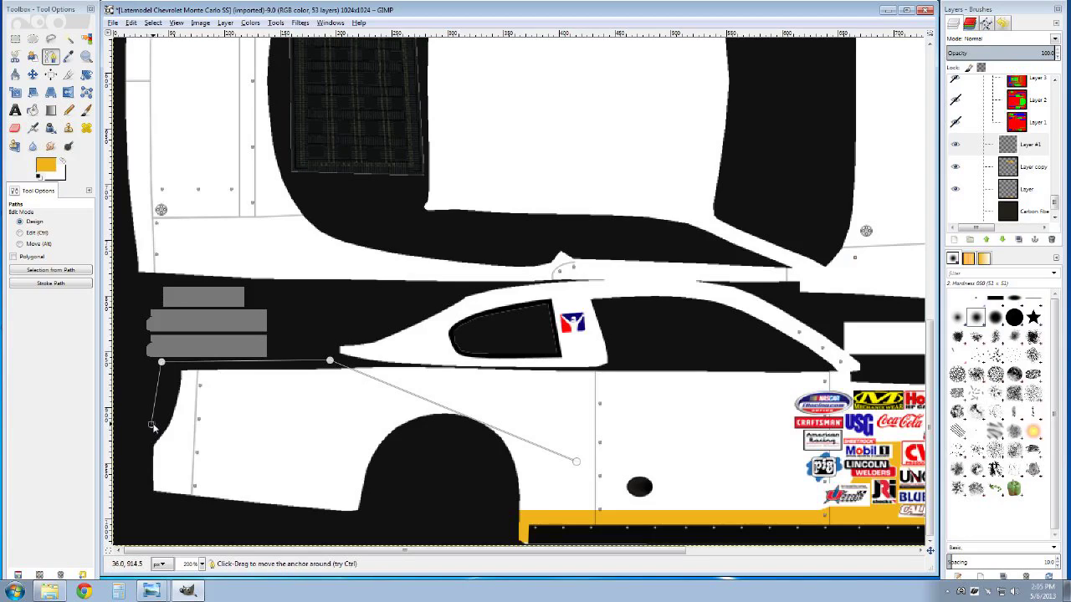
click(380, 478)
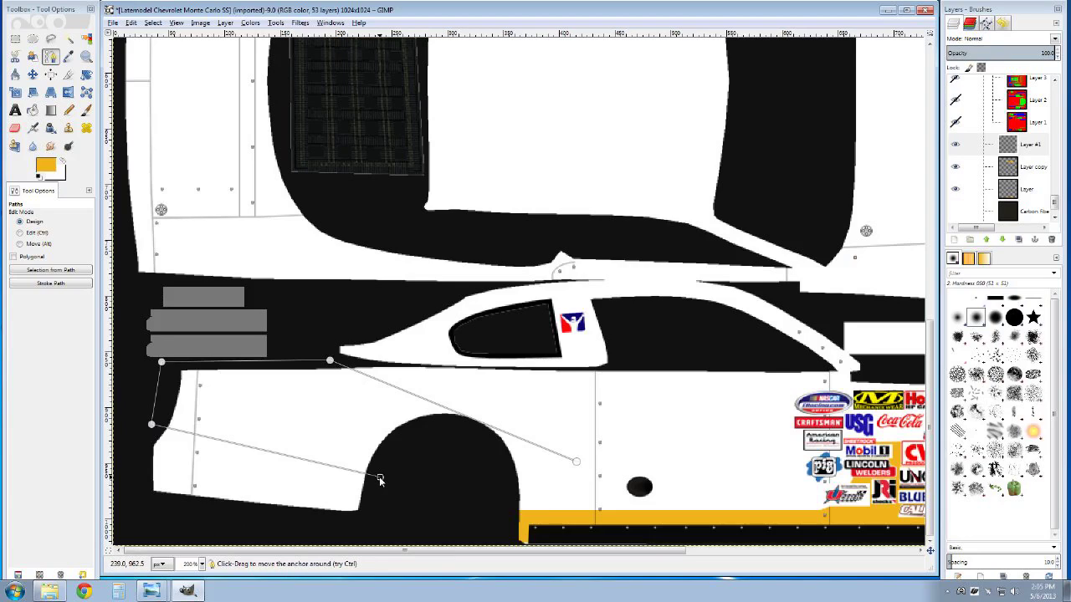
click(411, 430)
click(576, 462)
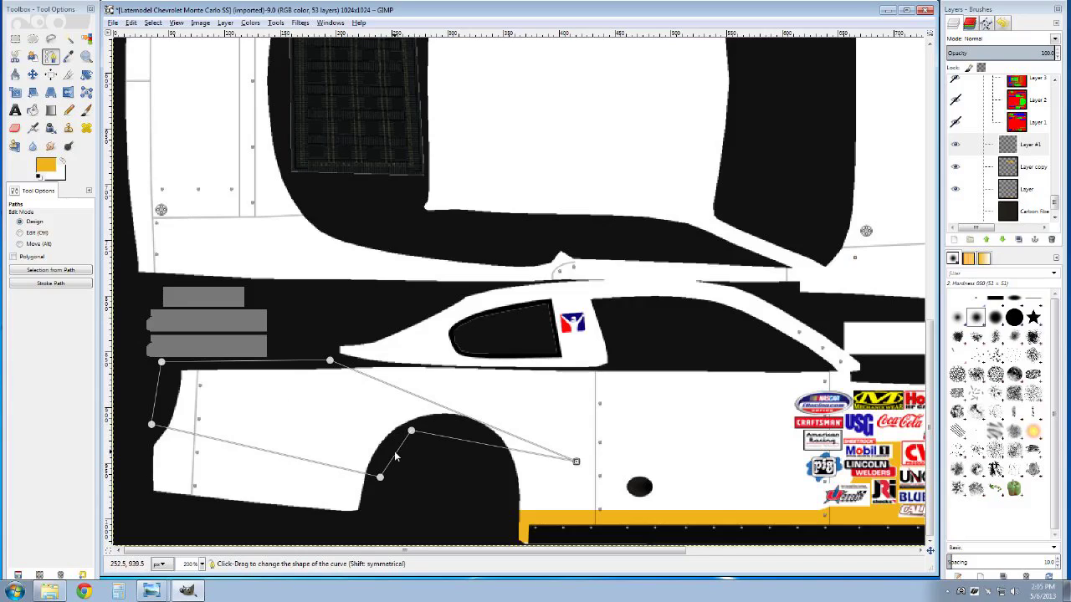
Drag the wheel-arch segment and its handles into an arc following the arch
drag(397, 459, 380, 452)
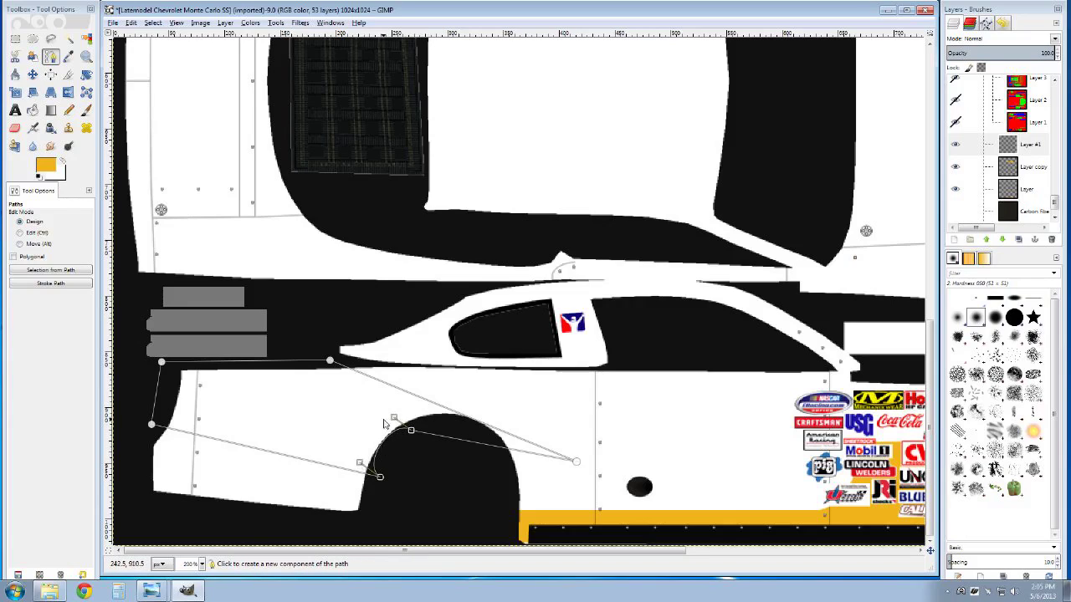
drag(361, 464, 322, 455)
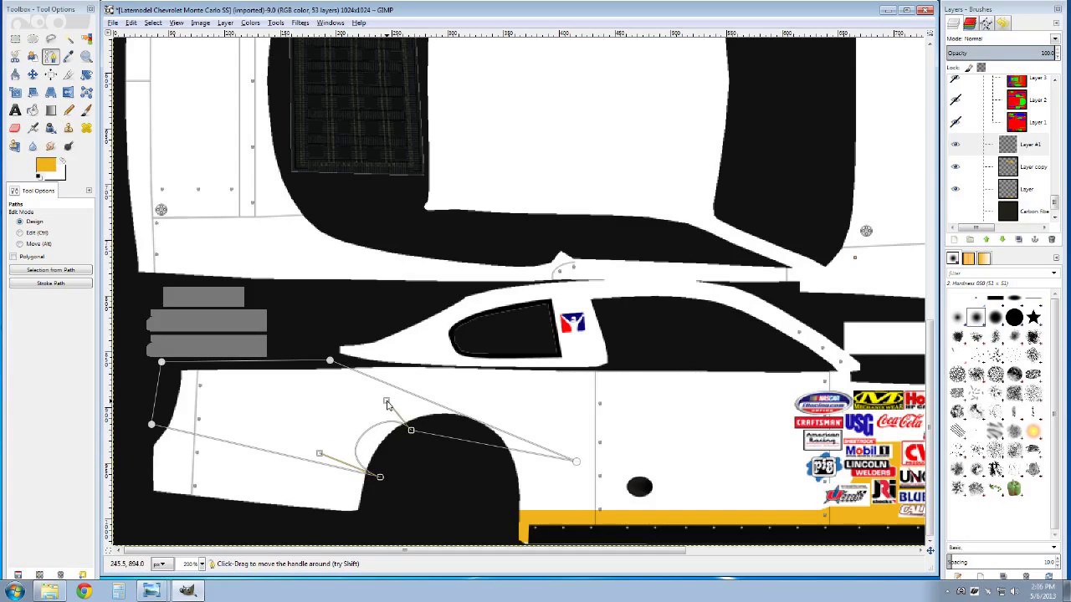
mouse_move(385, 401)
mouse_down()
mouse_move(374, 423)
mouse_move(385, 423)
mouse_up()
drag(371, 441, 387, 422)
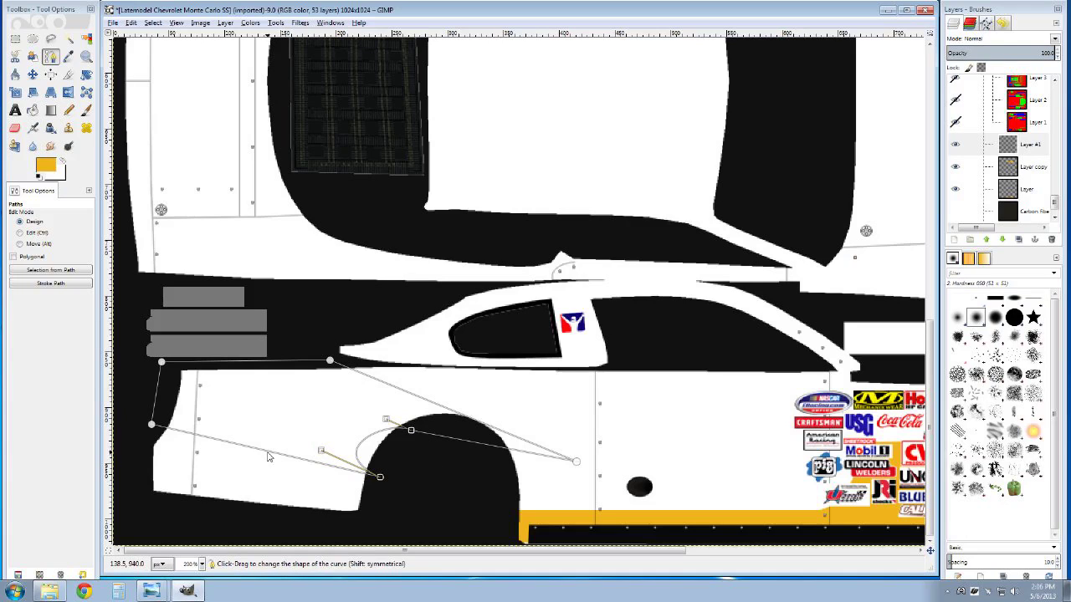
Bow the path's lower-left segment into a smooth curve running toward the wheel arch
drag(268, 456, 243, 465)
drag(148, 435, 163, 454)
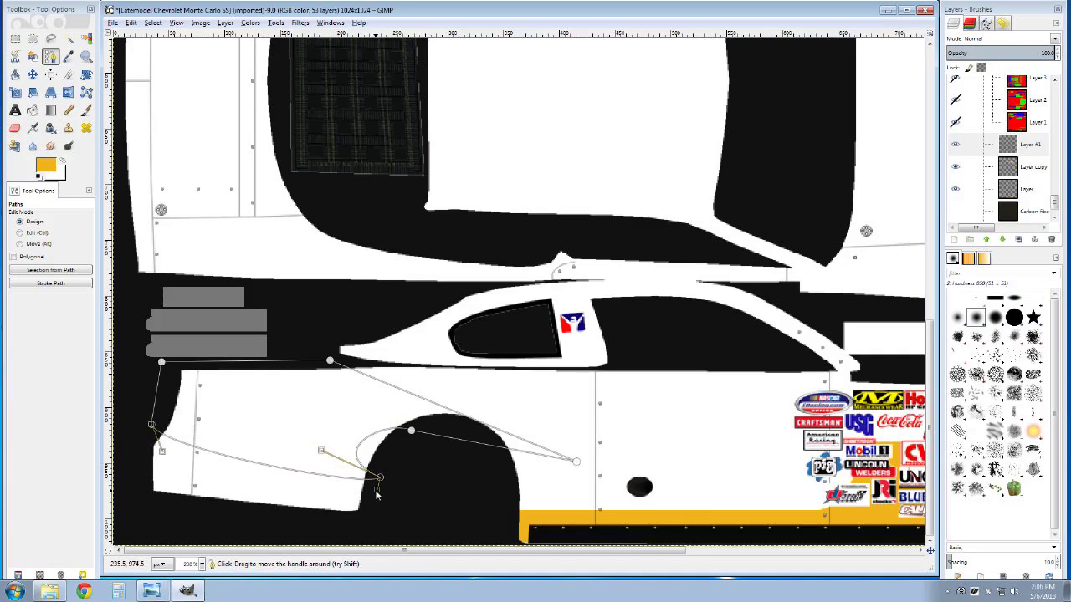
drag(377, 493, 343, 505)
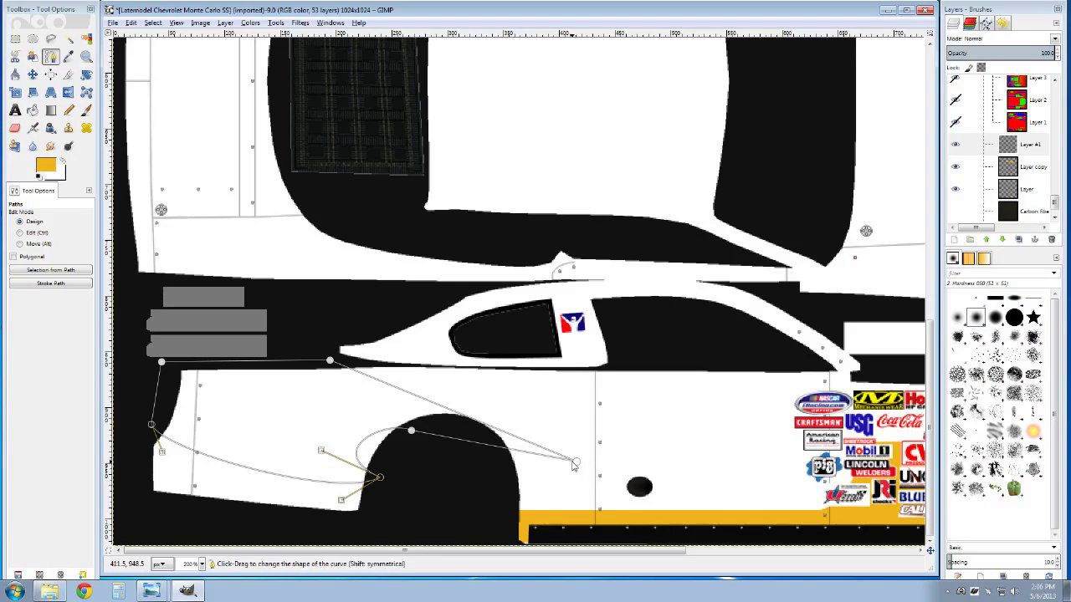
Nudge the wheel-arch, top-left, front-edge and top-right anchors onto the panel's edges
drag(411, 433, 414, 425)
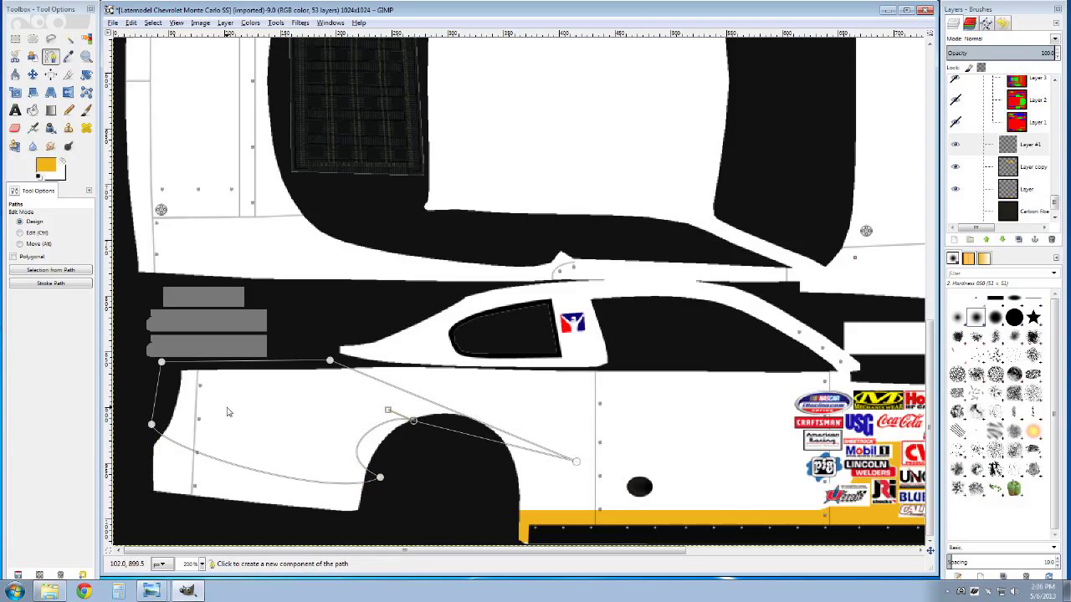
drag(163, 367, 175, 366)
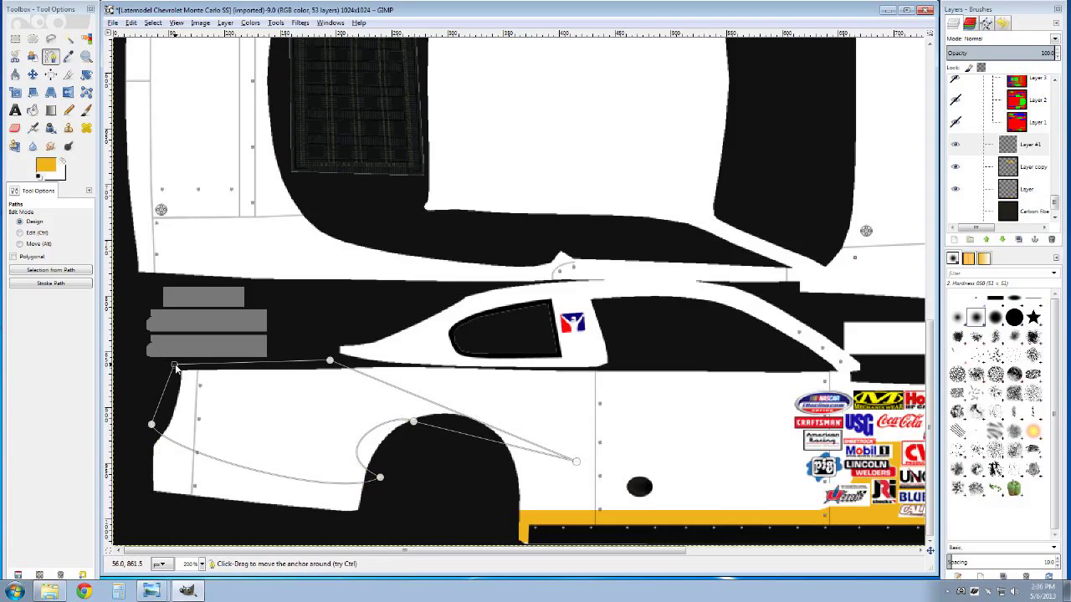
drag(152, 427, 157, 428)
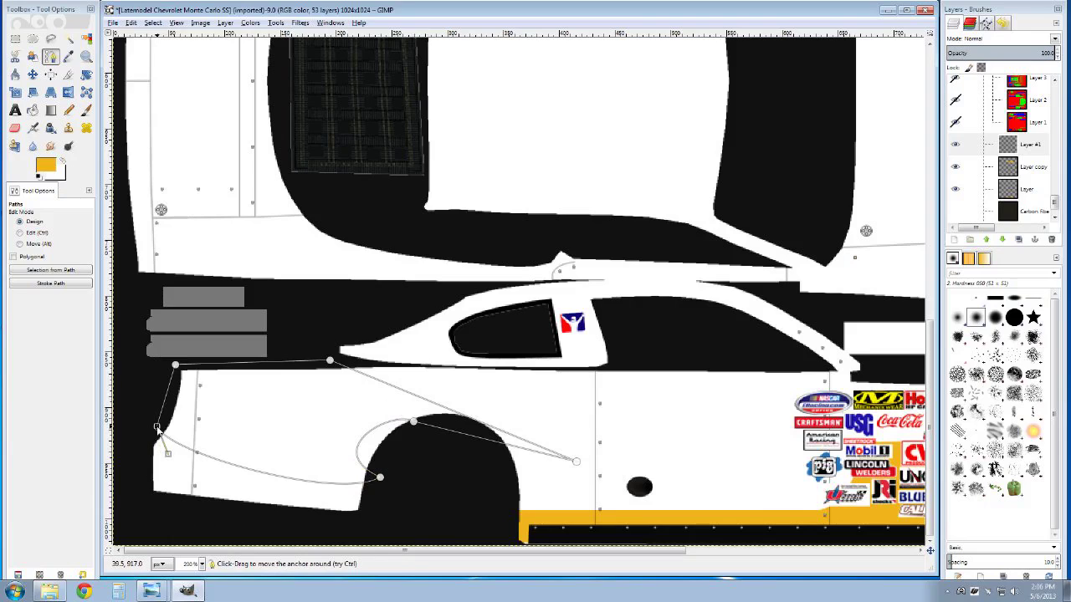
drag(330, 362, 330, 364)
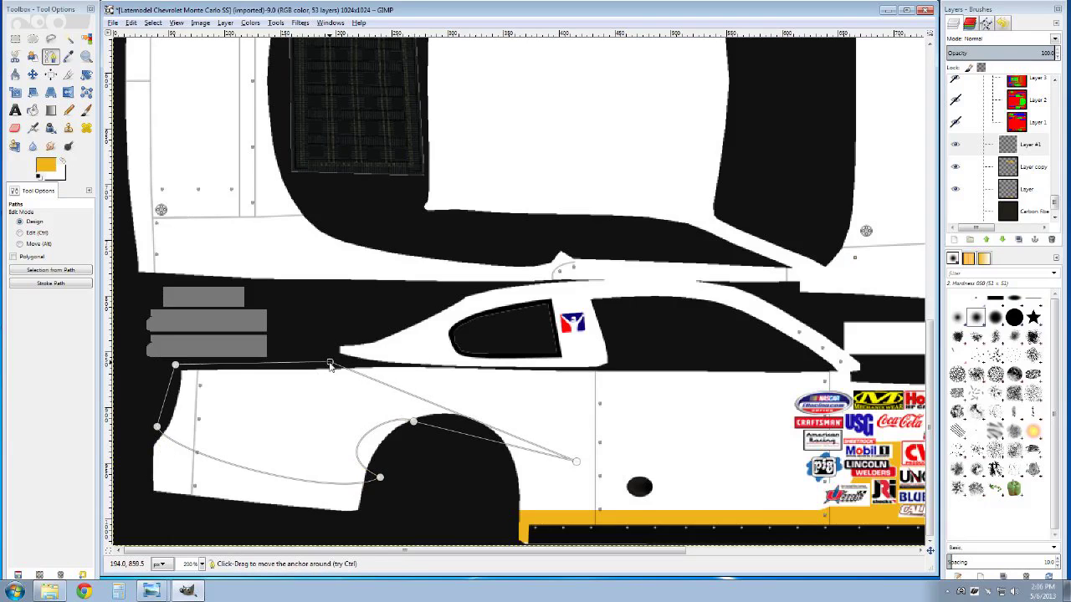
Convert the path to a selection and bucket-fill it with yellow-orange on Layer #1
click(49, 275)
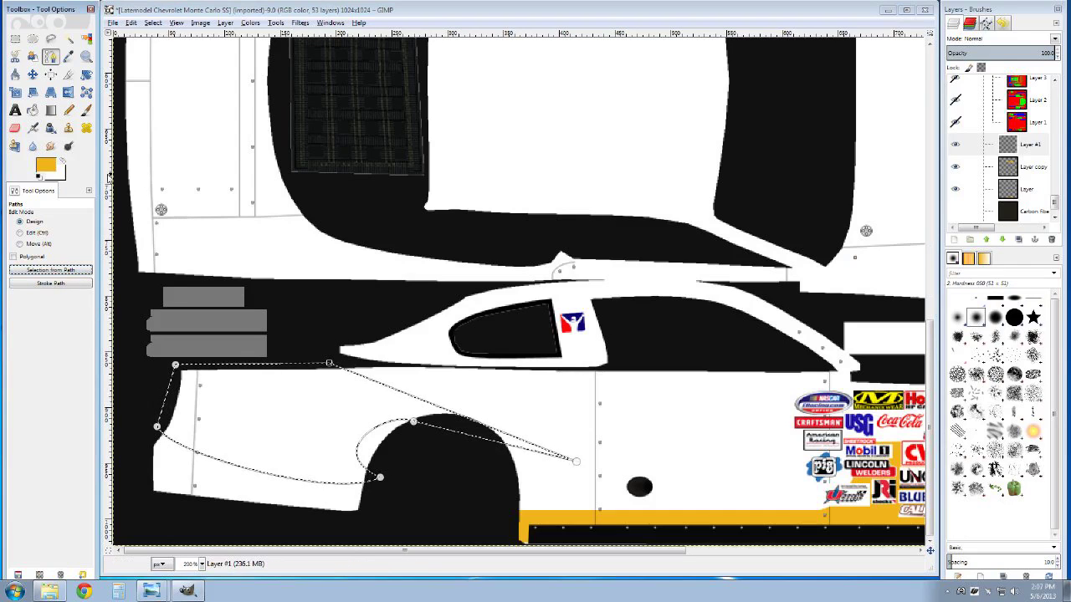
click(33, 110)
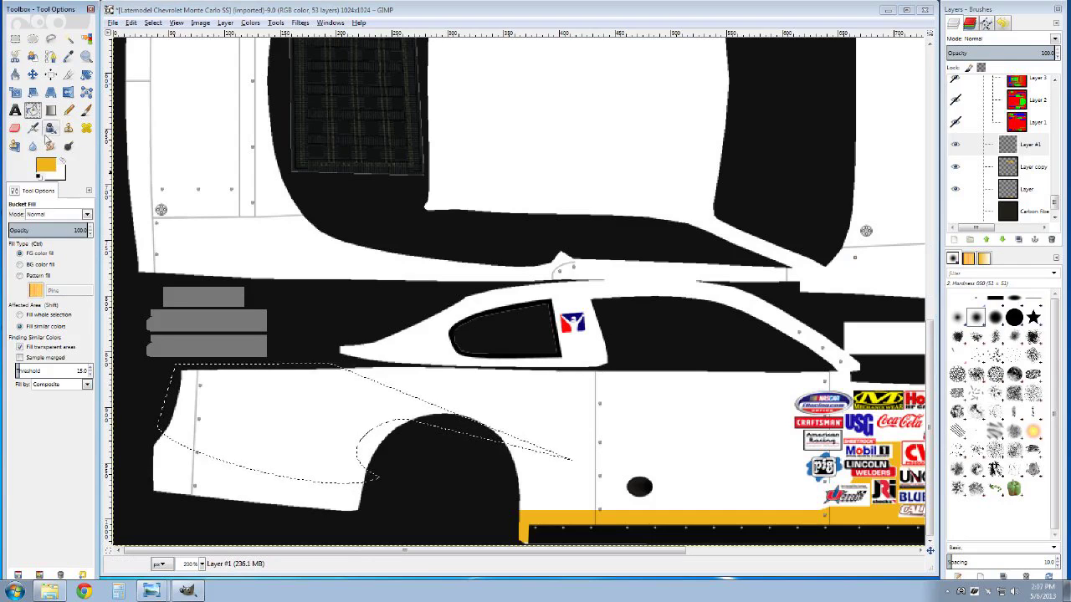
click(46, 165)
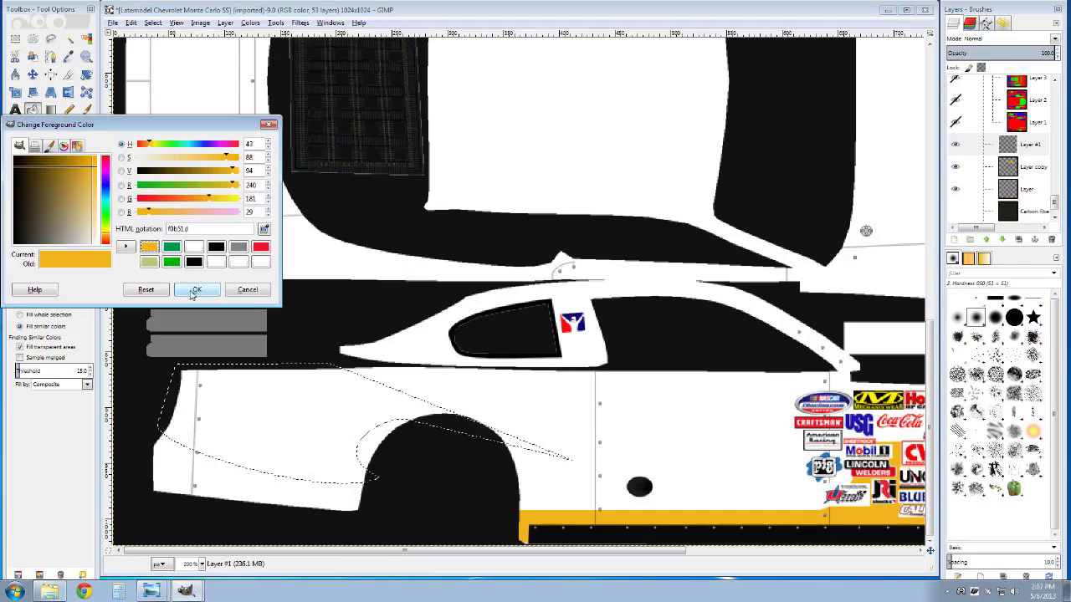
click(195, 290)
click(308, 423)
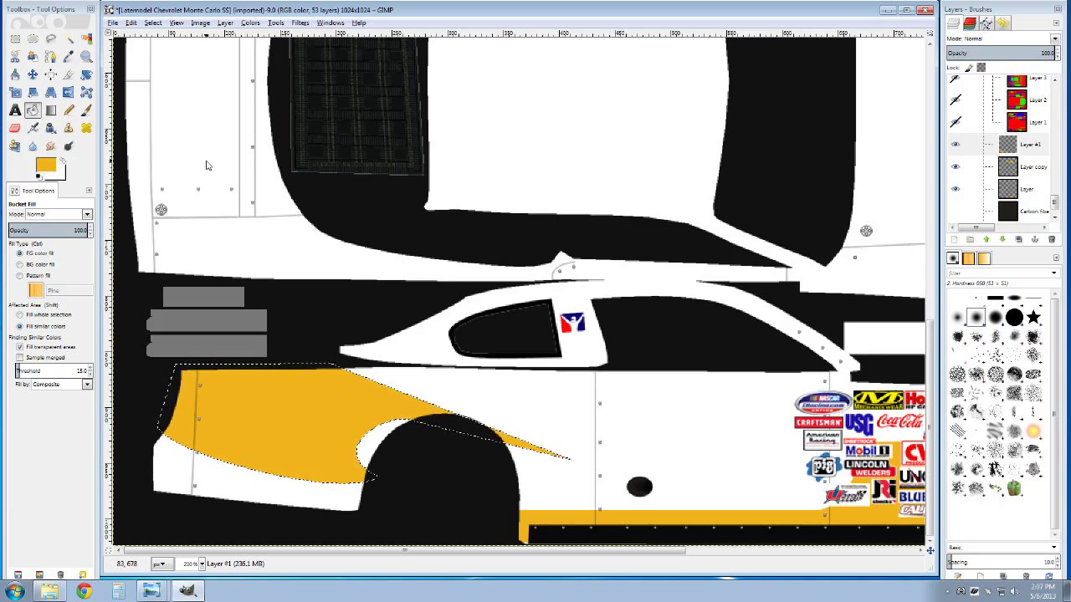
Select None, then shift the gold swoosh on Layer #1 a few pixels right
click(154, 24)
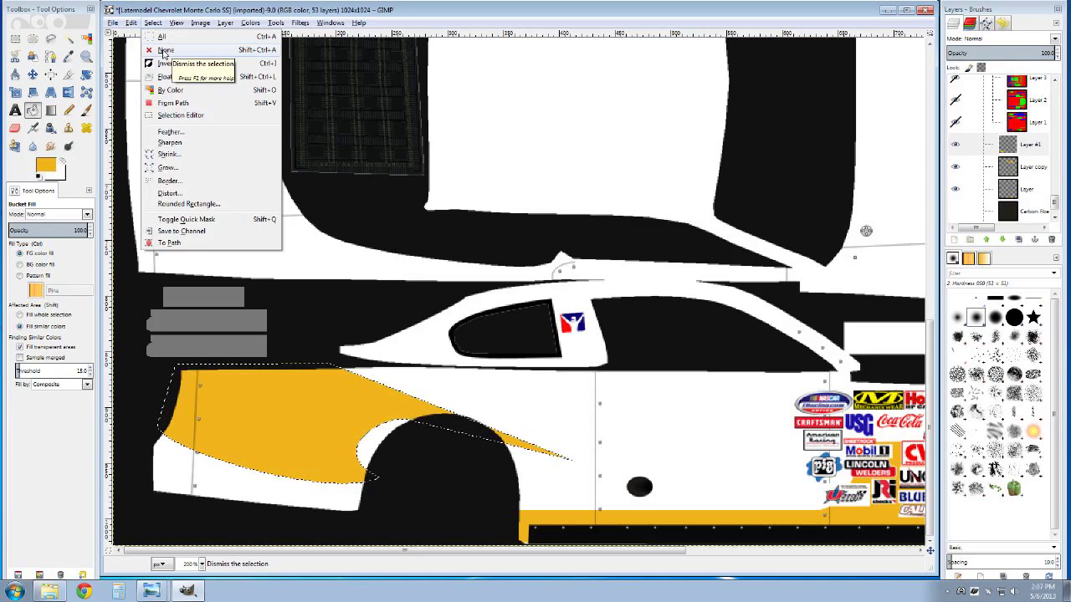
click(165, 51)
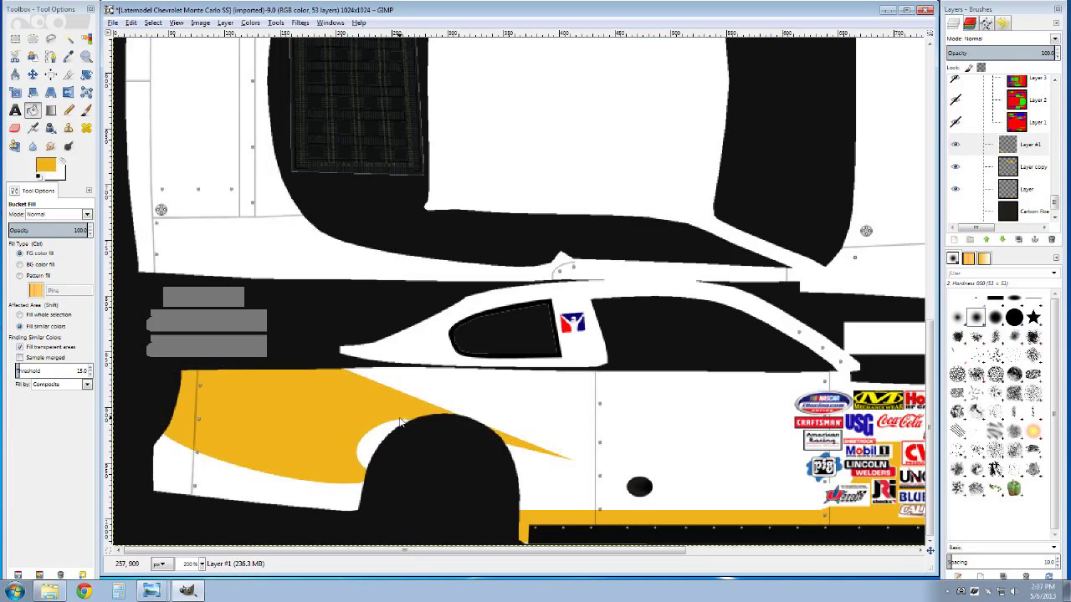
click(32, 74)
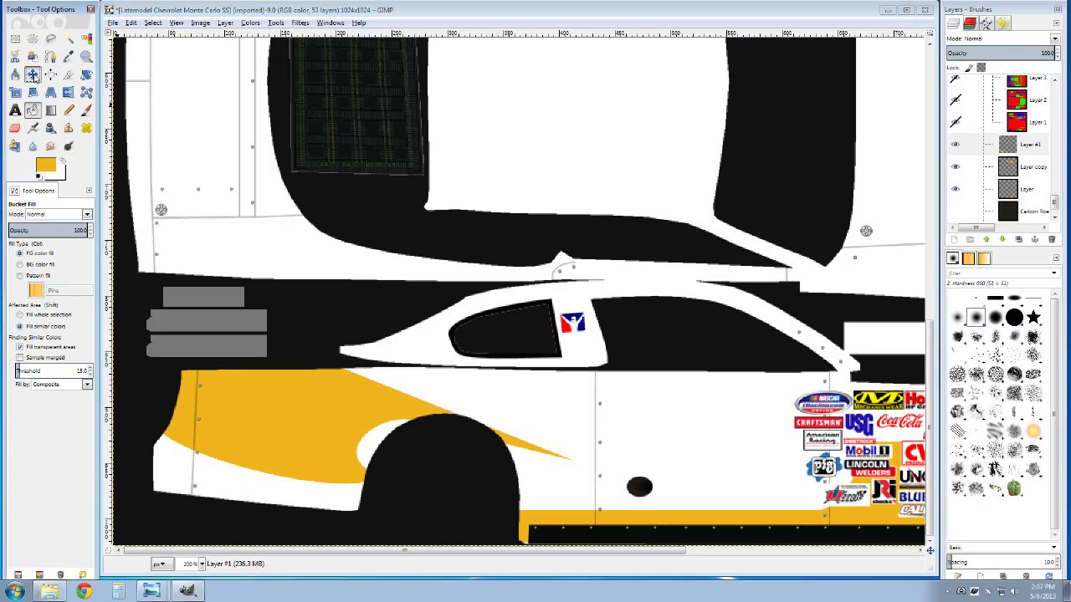
click(956, 144)
click(955, 144)
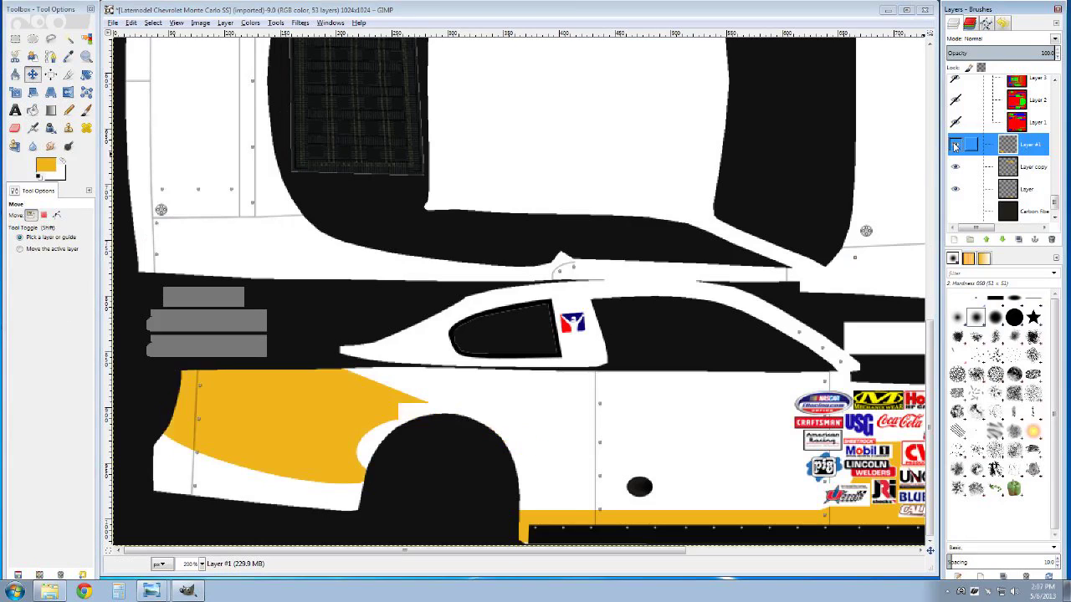
click(327, 415)
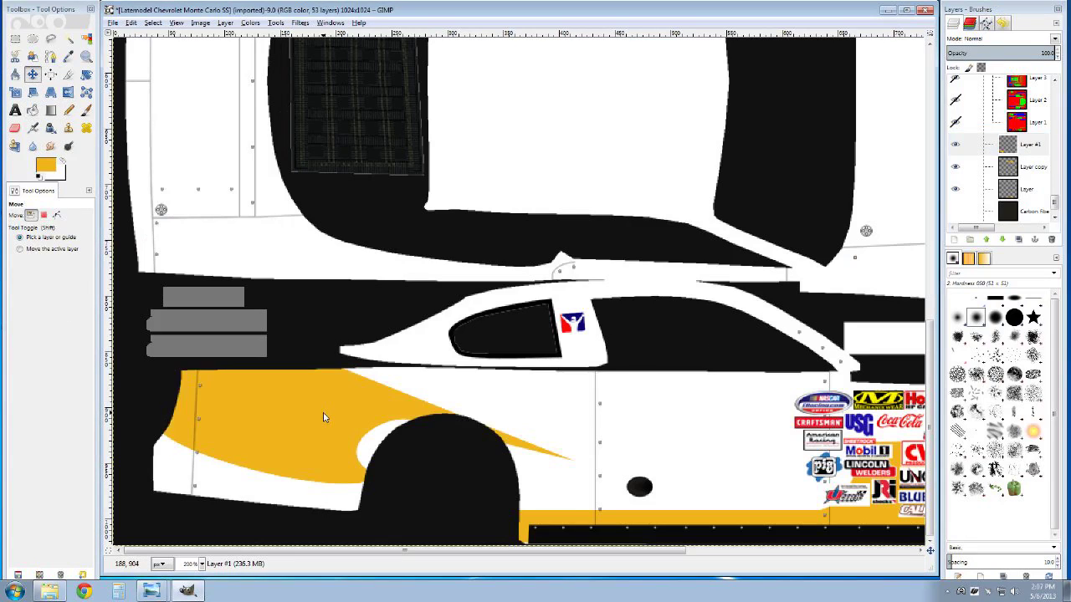
drag(325, 417, 331, 416)
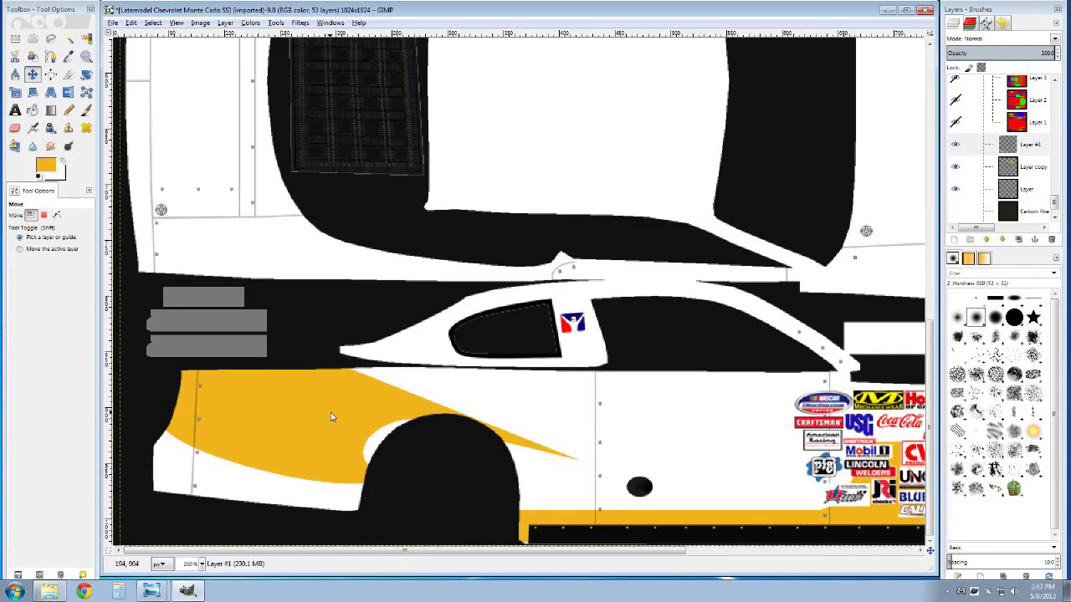
Duplicate Layer #1 to create Layer #2
click(1011, 148)
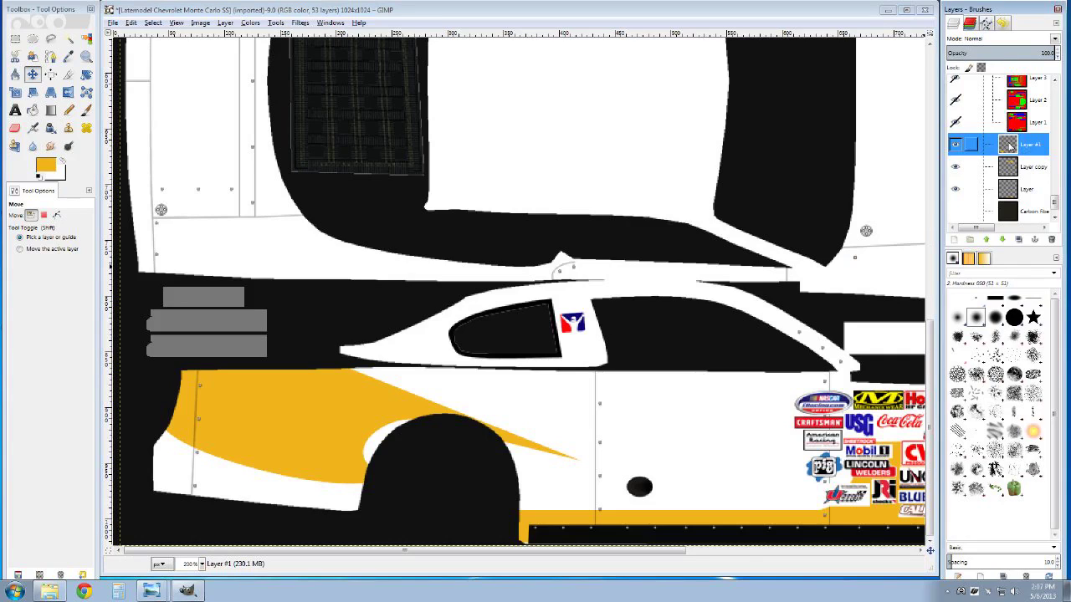
right_click(1011, 148)
click(940, 205)
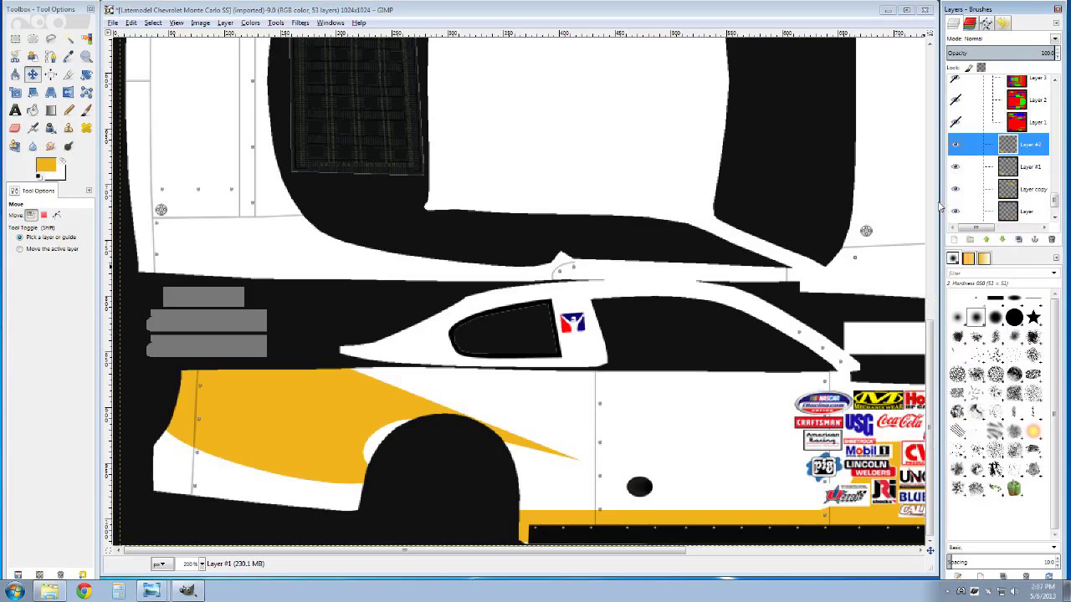
Flip the duplicated swoosh layer vertically via Layer > Transform > Flip Vertically
right_click(305, 417)
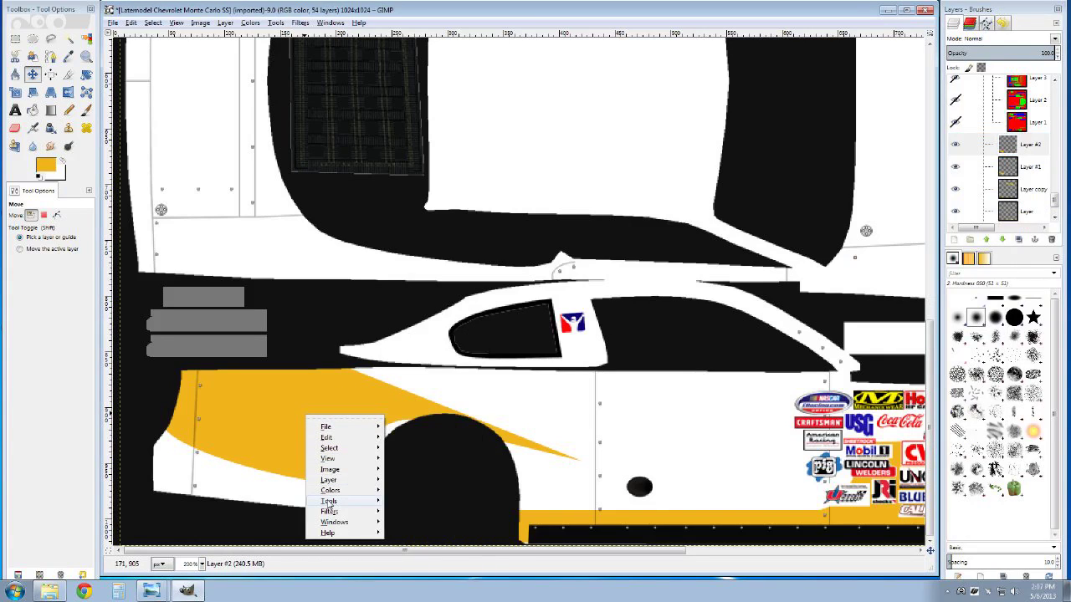
mouse_move(368, 483)
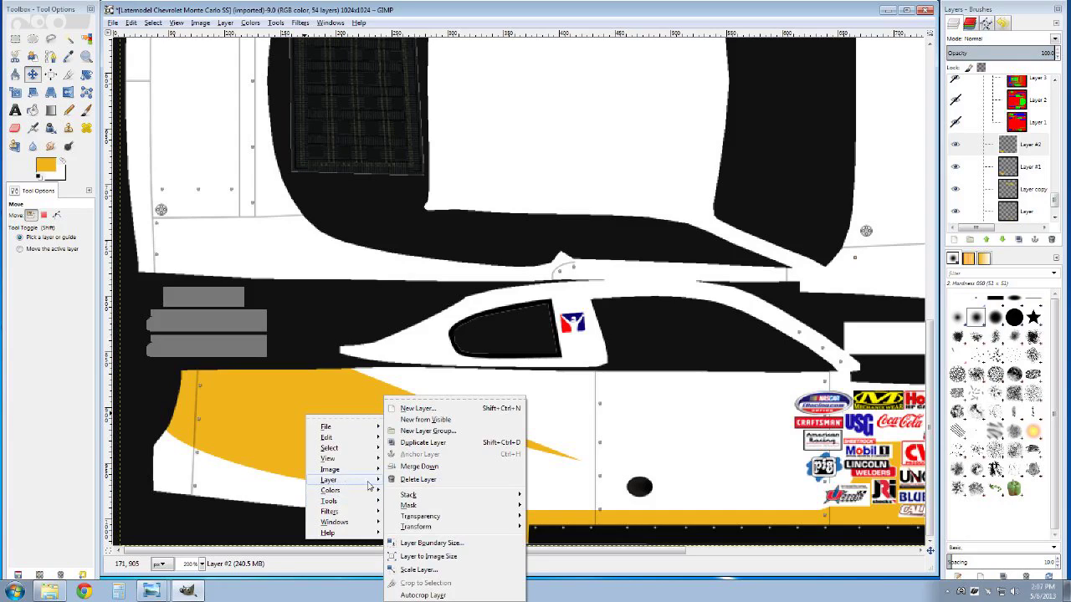
mouse_move(432, 529)
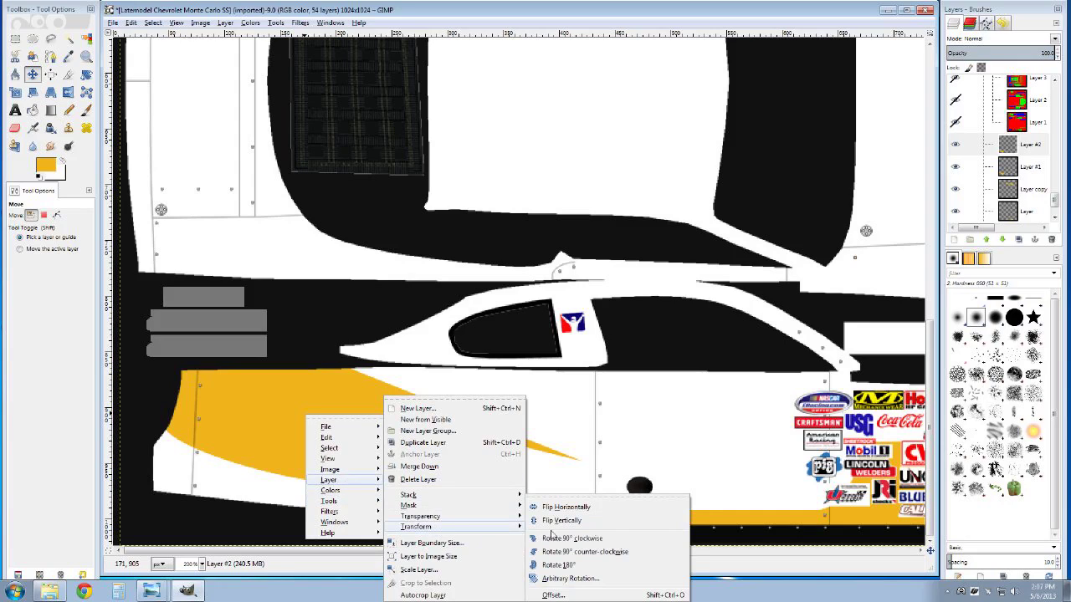
click(560, 523)
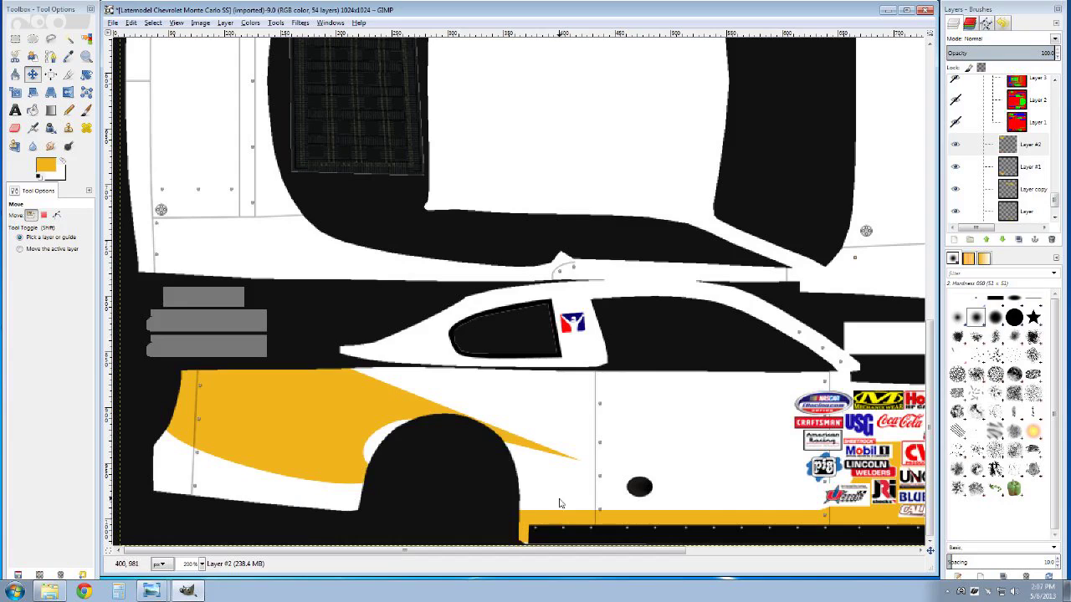
Shift the flipped swoosh down onto the opposite side panel
scroll(932, 348, up, 1)
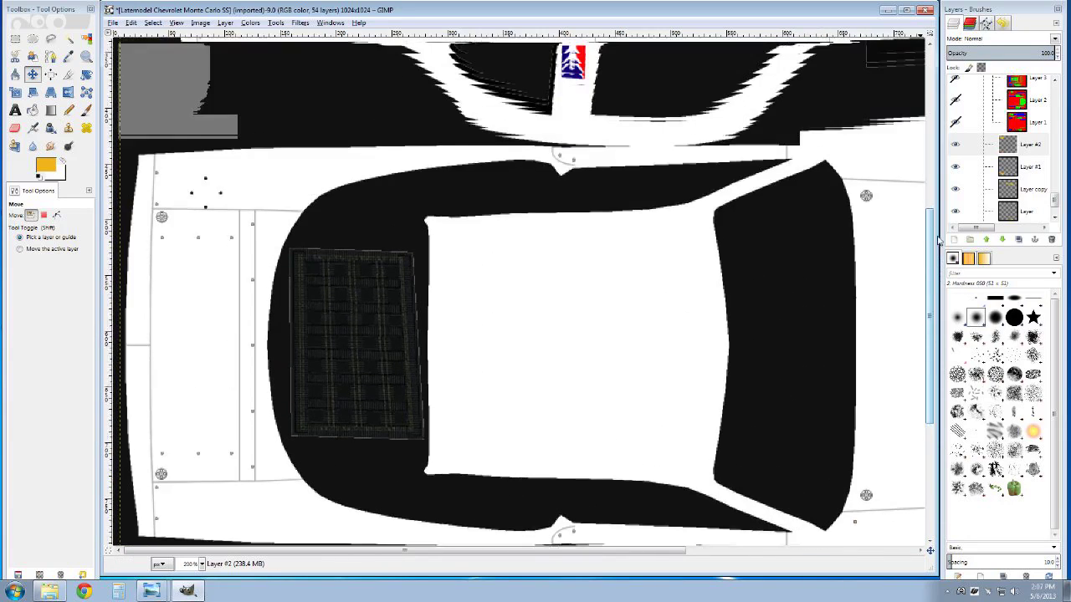
scroll(309, 204, up, 8)
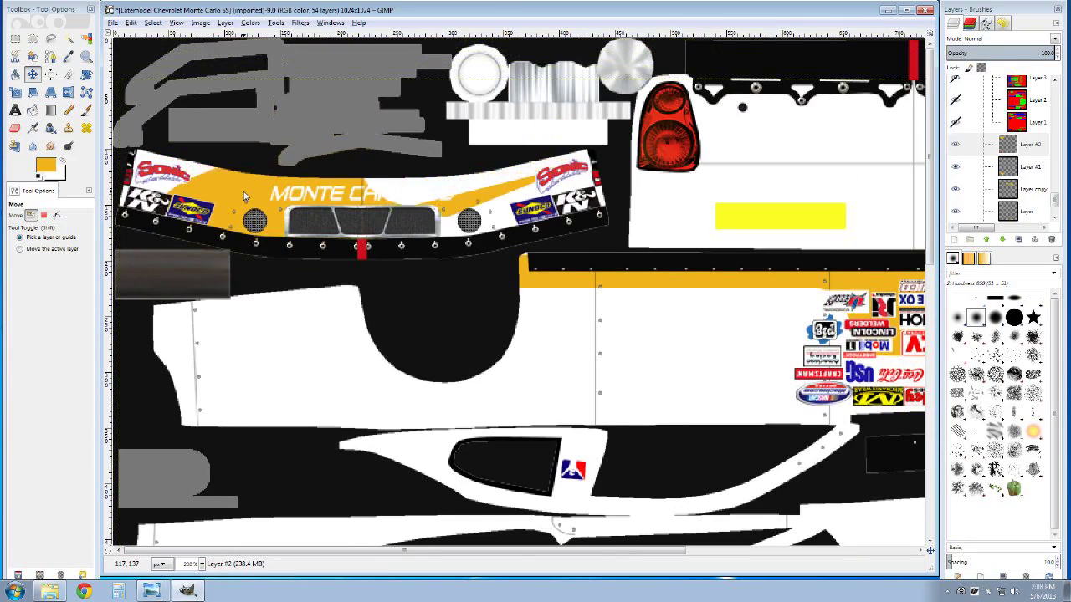
key(ctrl+z)
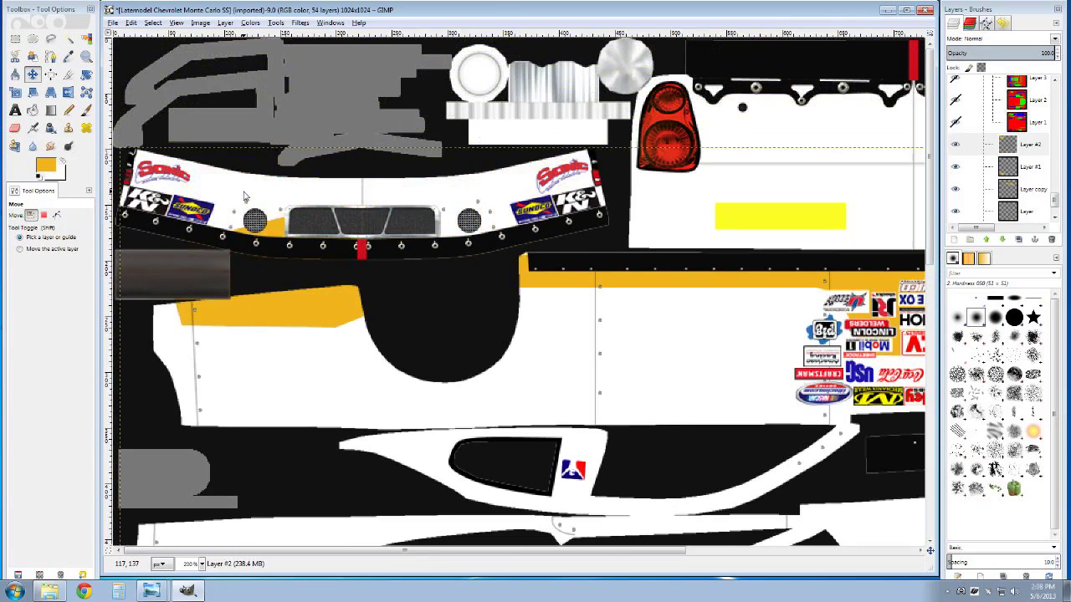
key(ctrl+z)
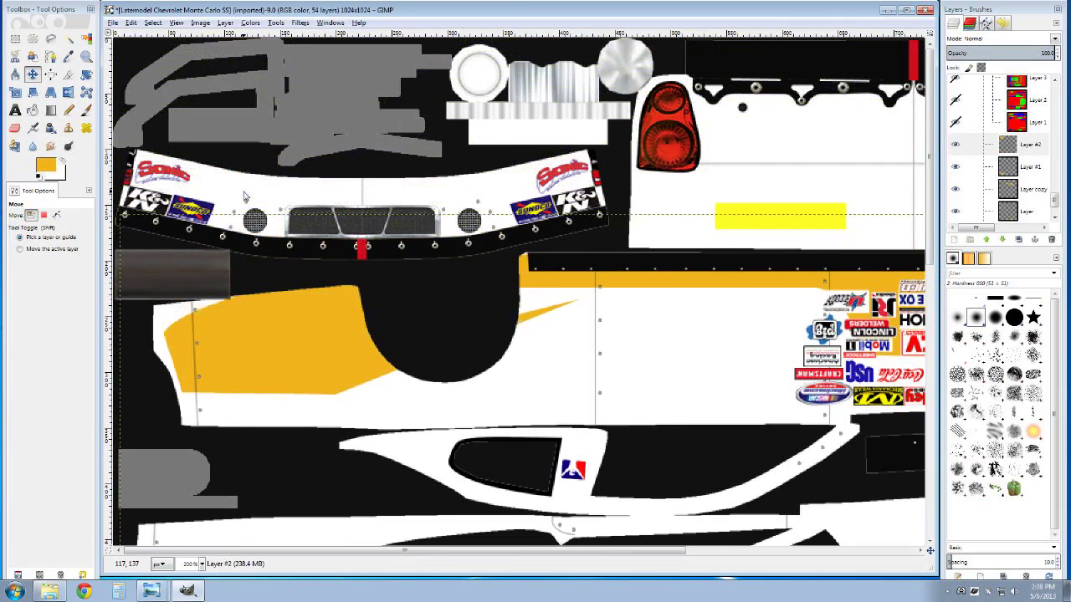
key(ctrl+z)
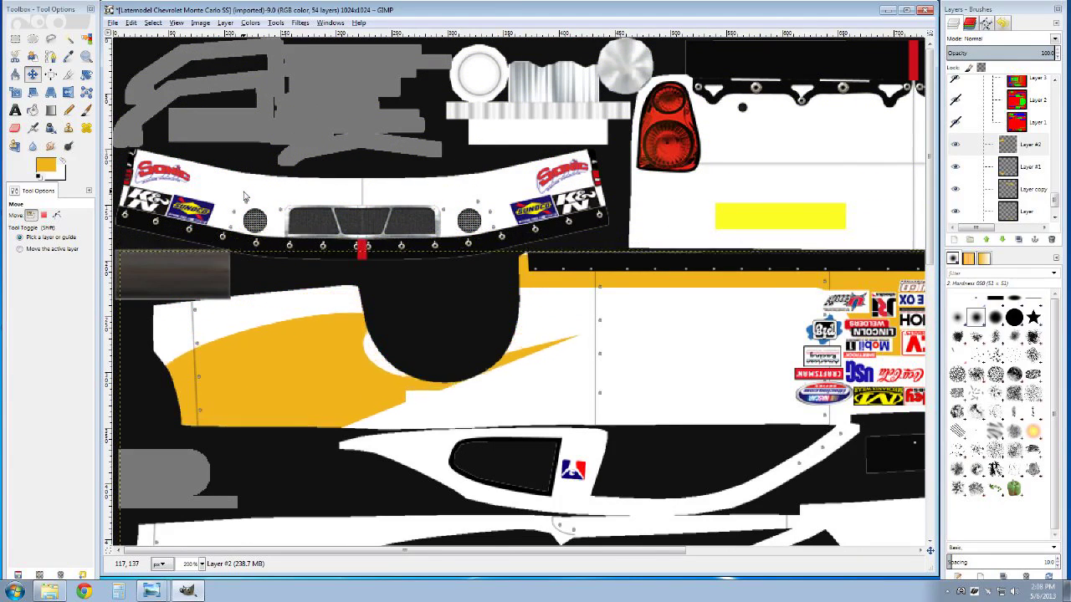
key(ctrl+z)
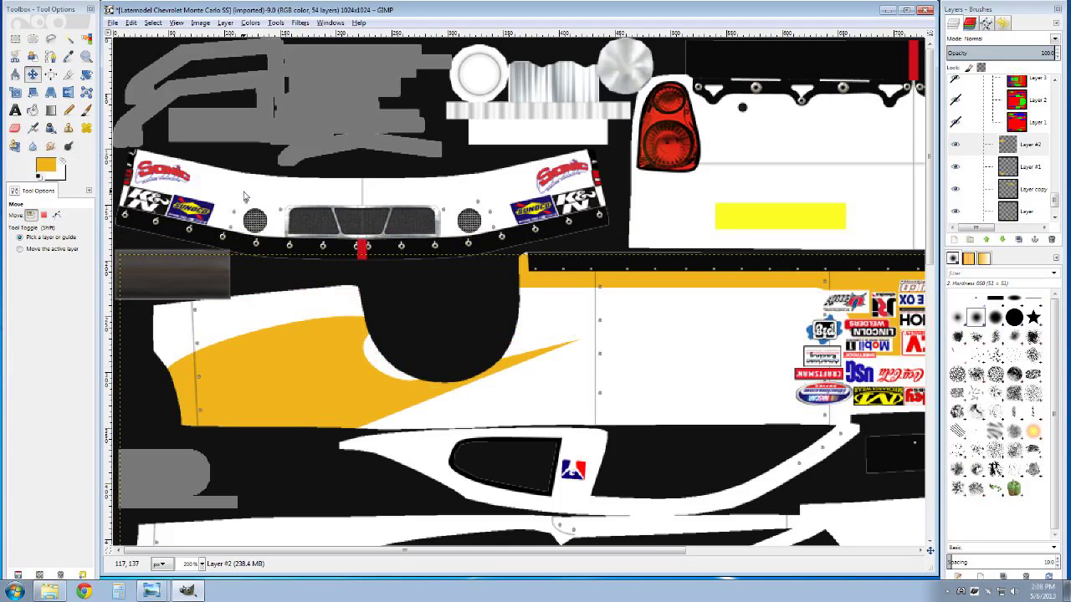
key(ctrl+z)
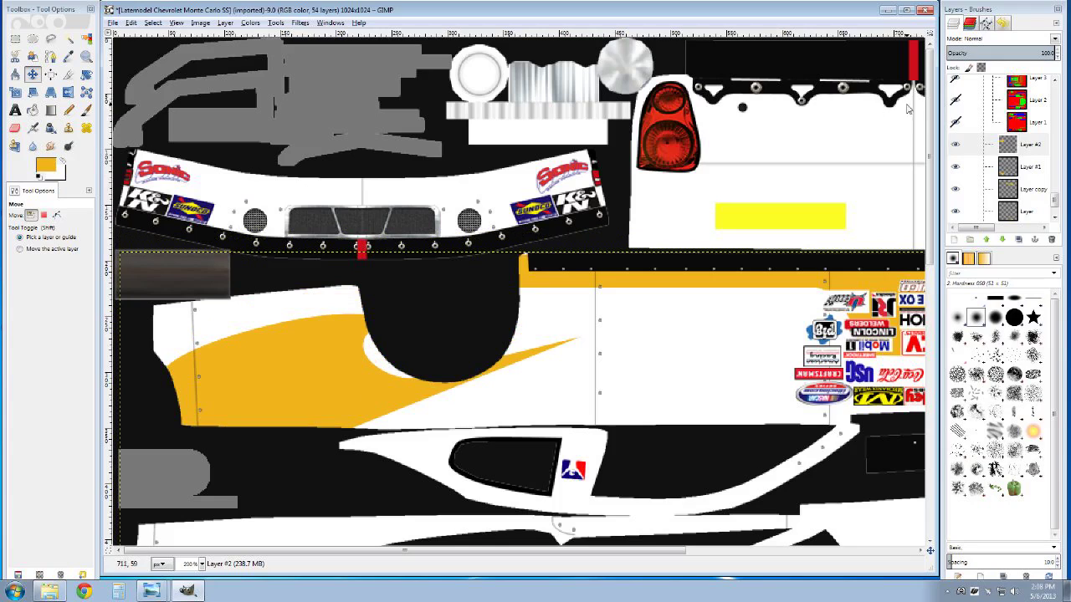
Set the zoom to 100% to view the whole template and reselect Layer #1
click(200, 567)
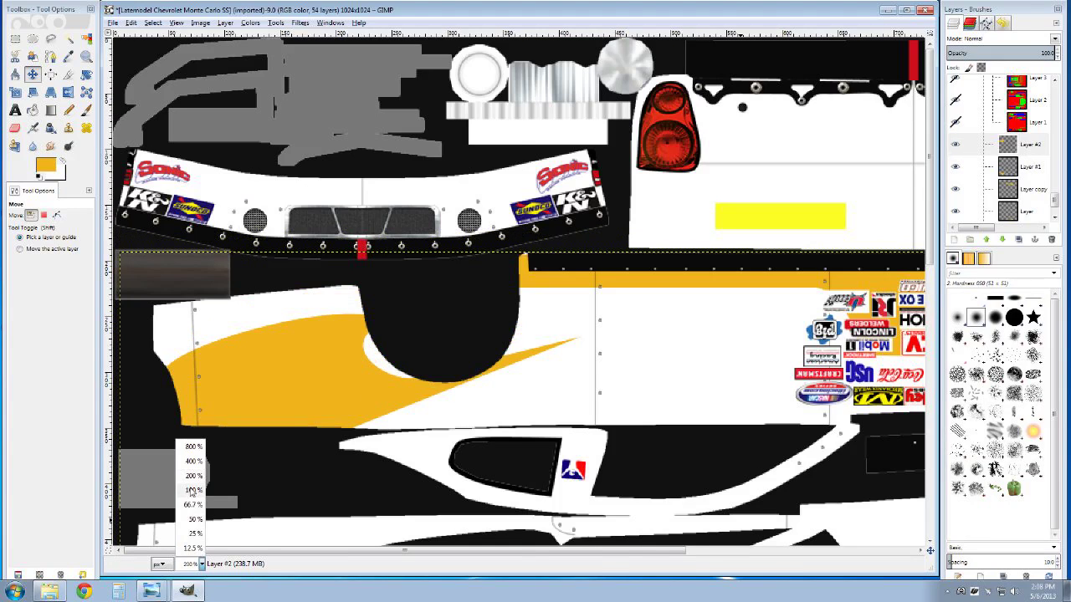
click(189, 493)
drag(929, 185, 927, 233)
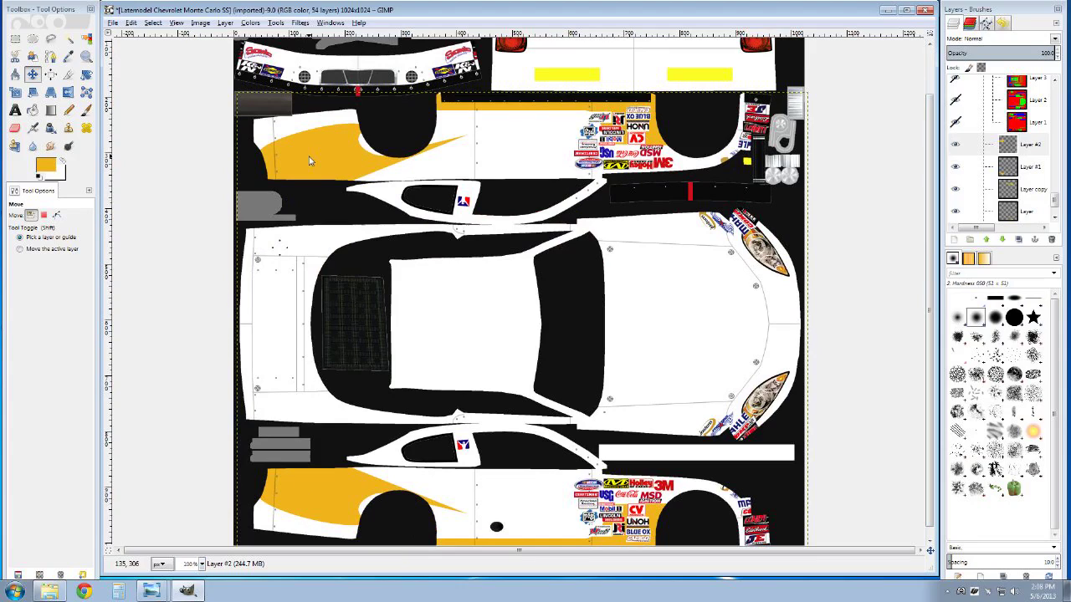
click(1010, 167)
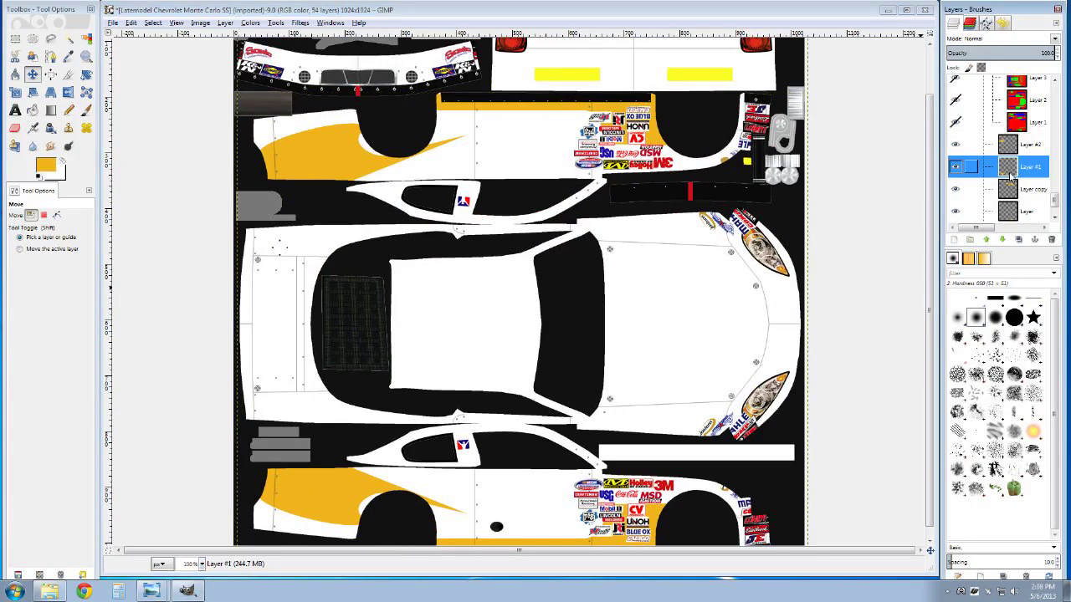